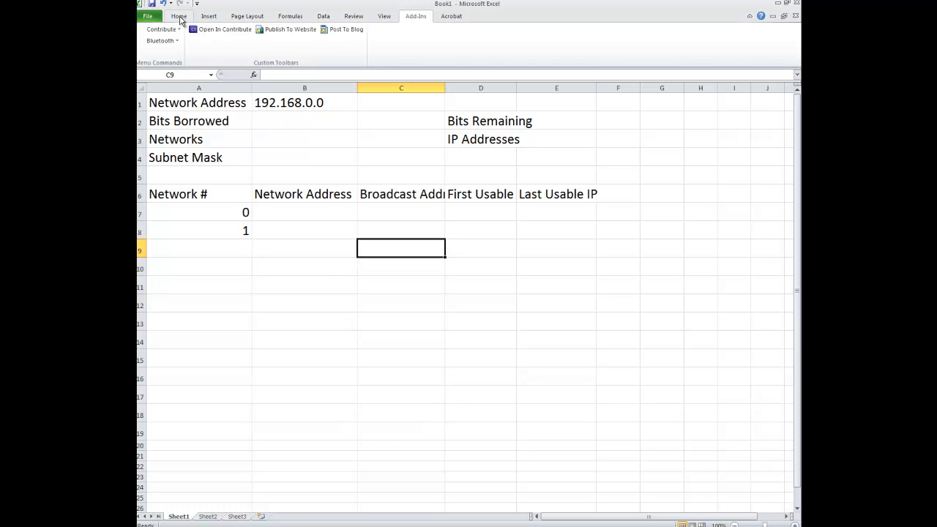
Widen column D so that its First Usable IP heading fits fully
left_click(179, 16)
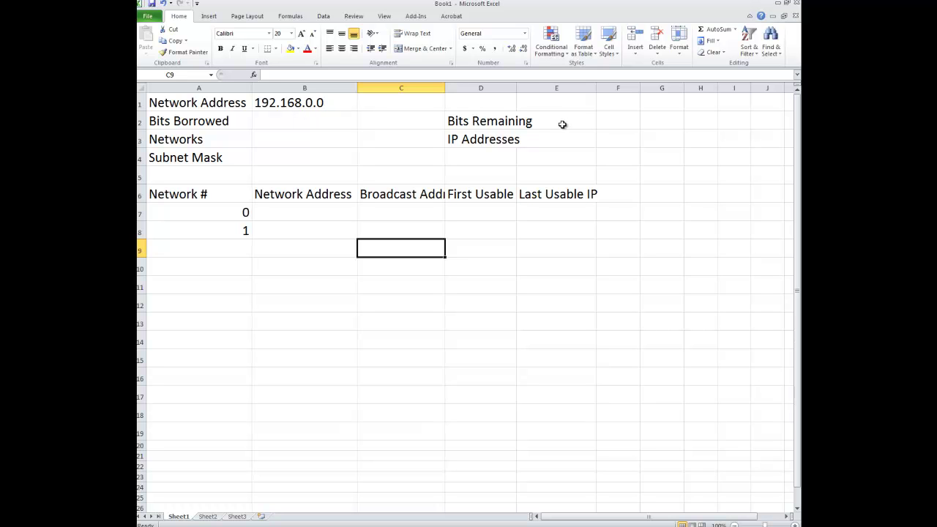
left_click_drag(517, 88, 536, 88)
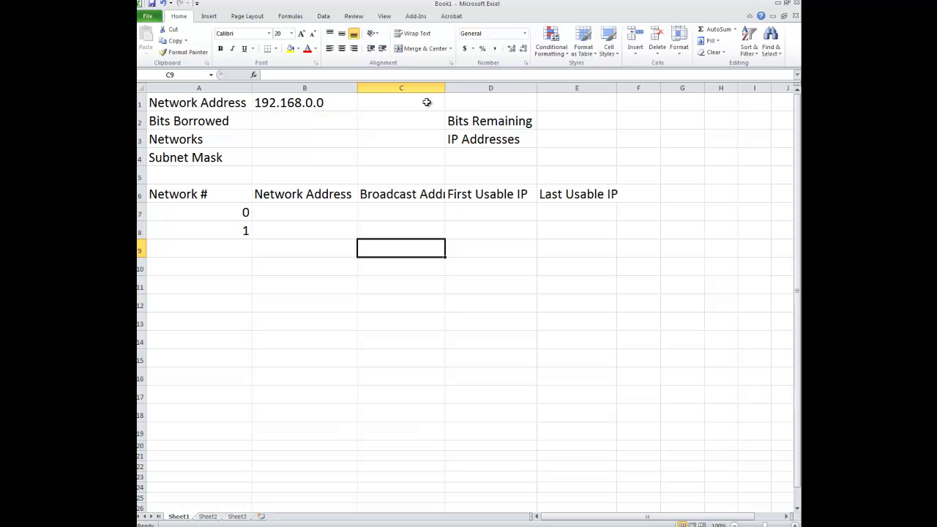
Enter 3 for Bits Borrowed in B2 and calculate Networks in B3 with the formula =2^B2
left_click(275, 120)
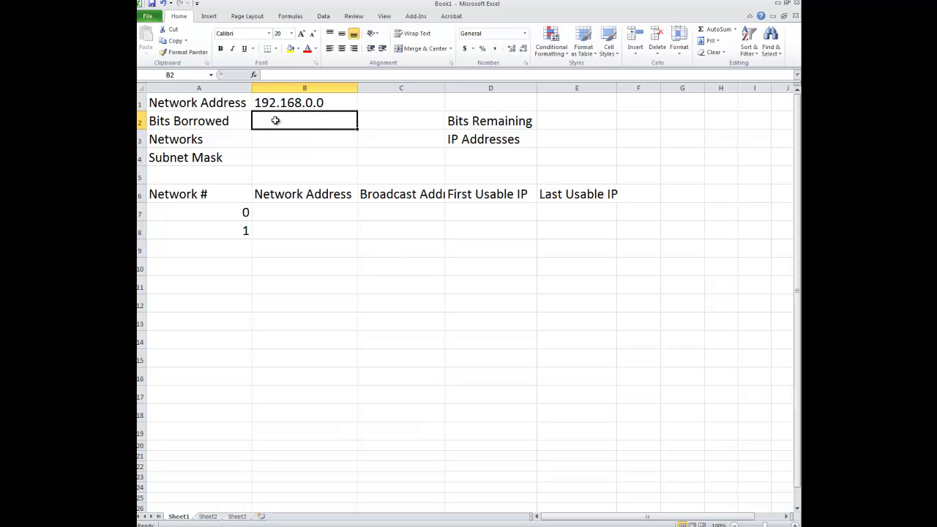
type("3")
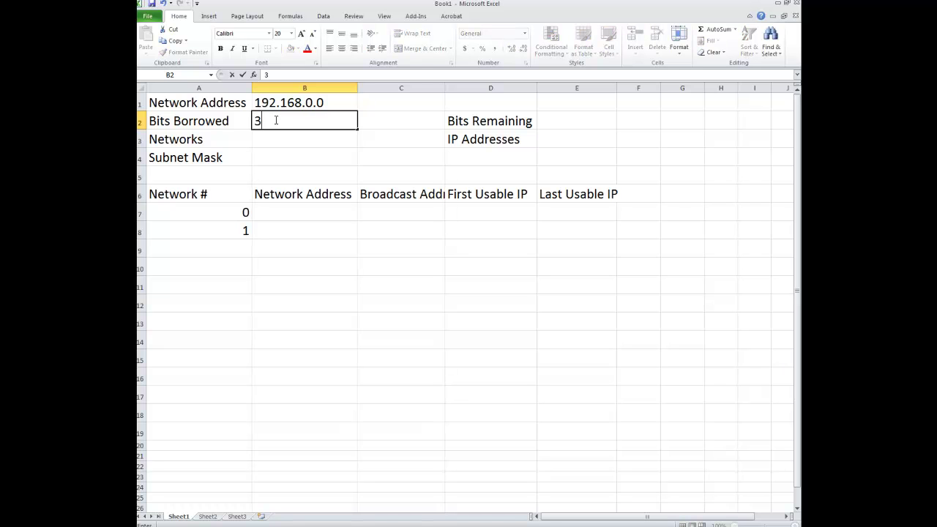
key("Return")
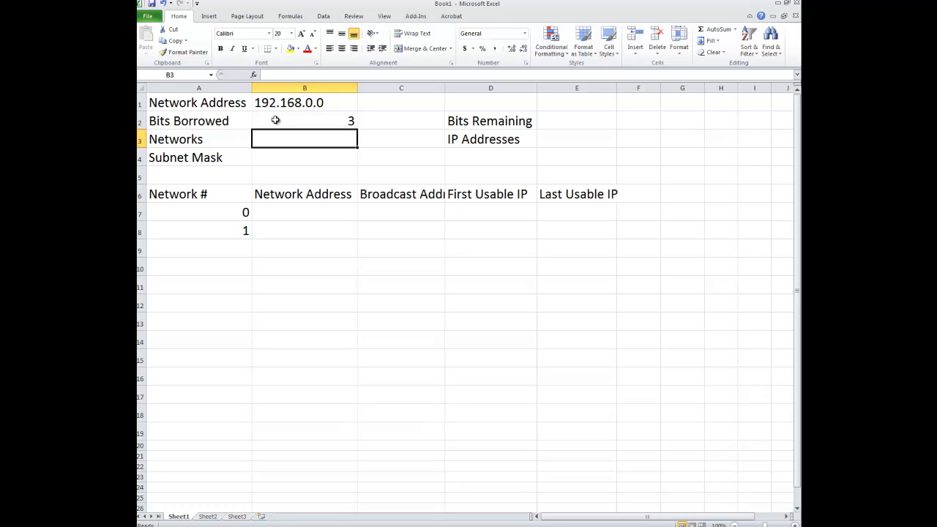
type("=2^")
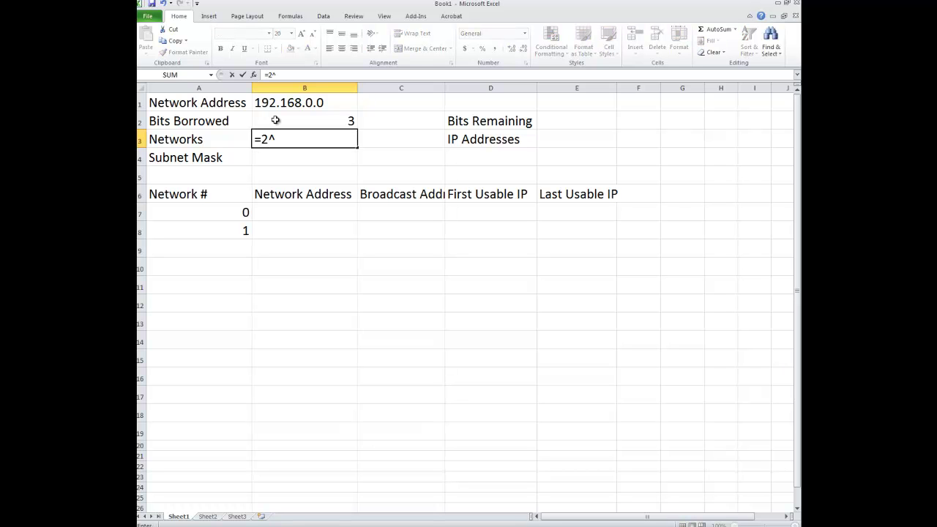
left_click(323, 125)
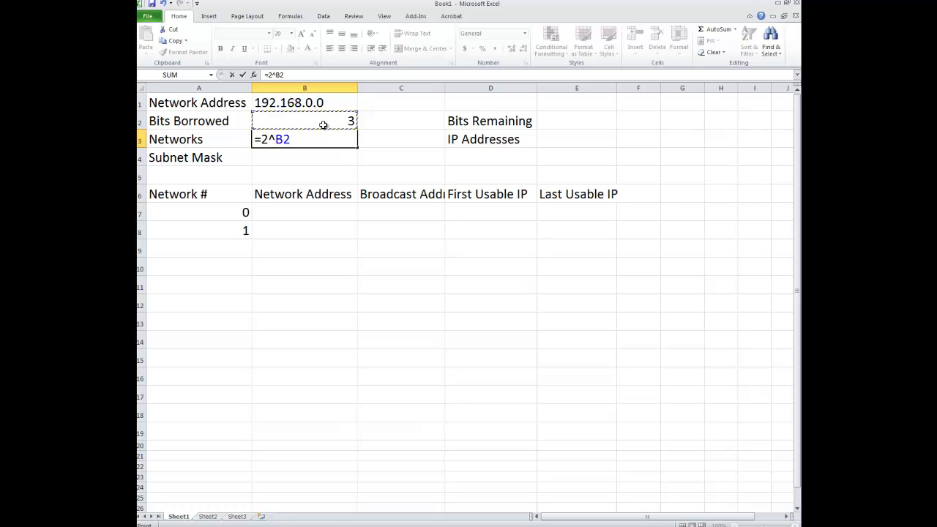
key("Return")
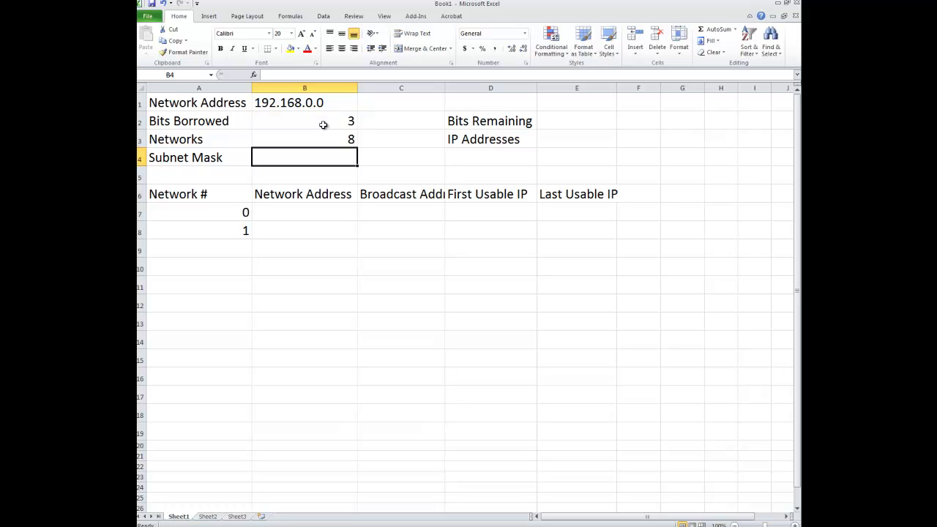
Calculate Bits Remaining in E2 with the formula =8-B2
left_click(557, 122)
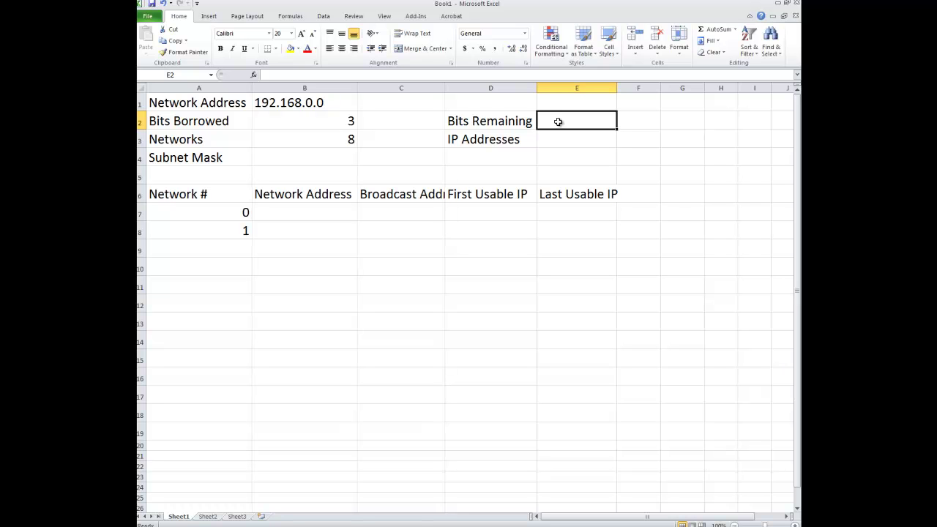
type("=8")
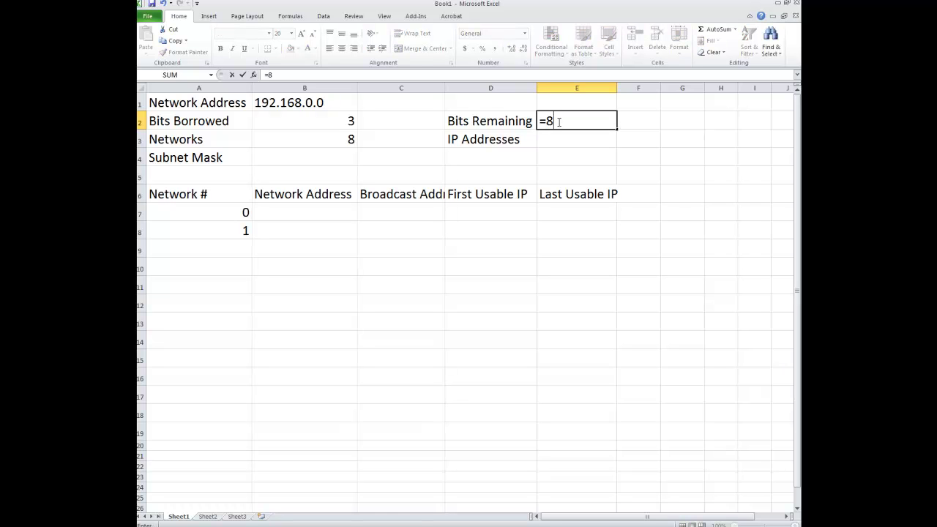
type("-44")
key("BackSpace")
key("BackSpace")
key("Left")
key("Left")
key("Left")
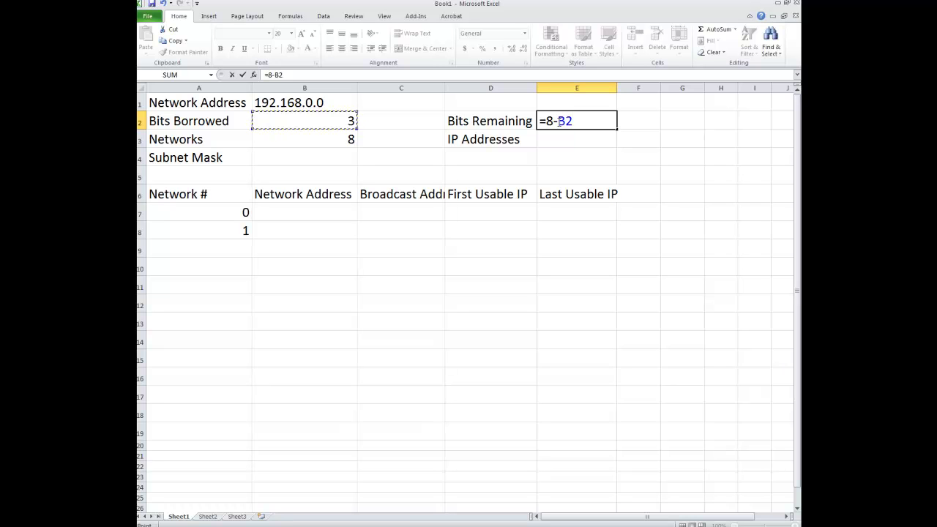
key("Return")
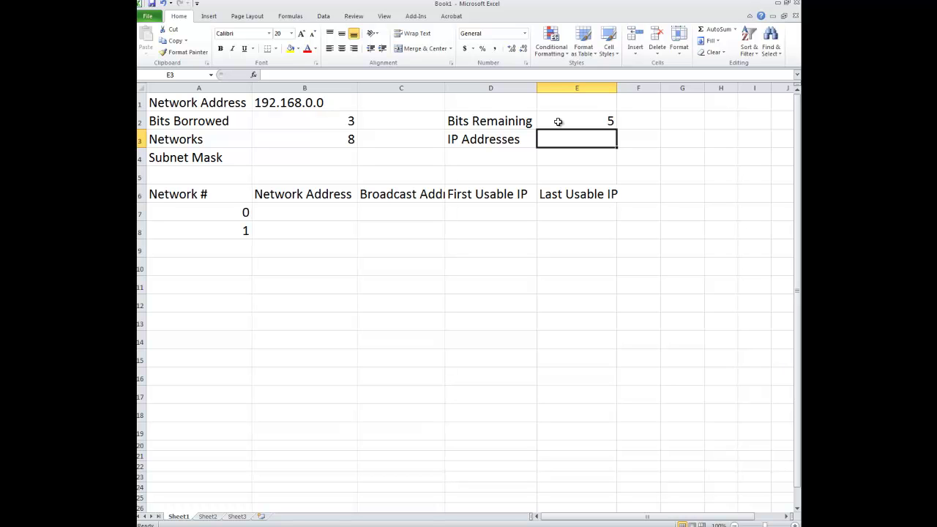
Calculate the number of IP Addresses in E3 with the formula =2^E2
type("=")
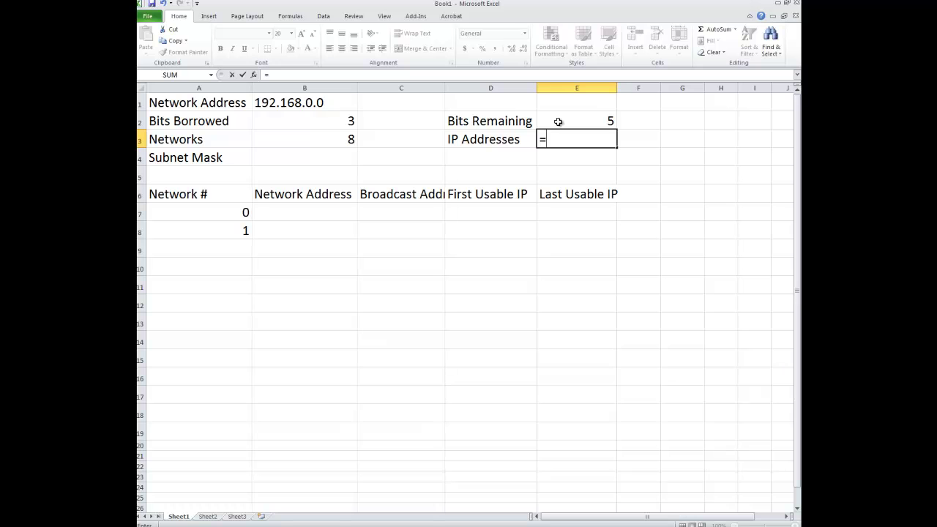
type("2^")
left_click(558, 121)
key("Return")
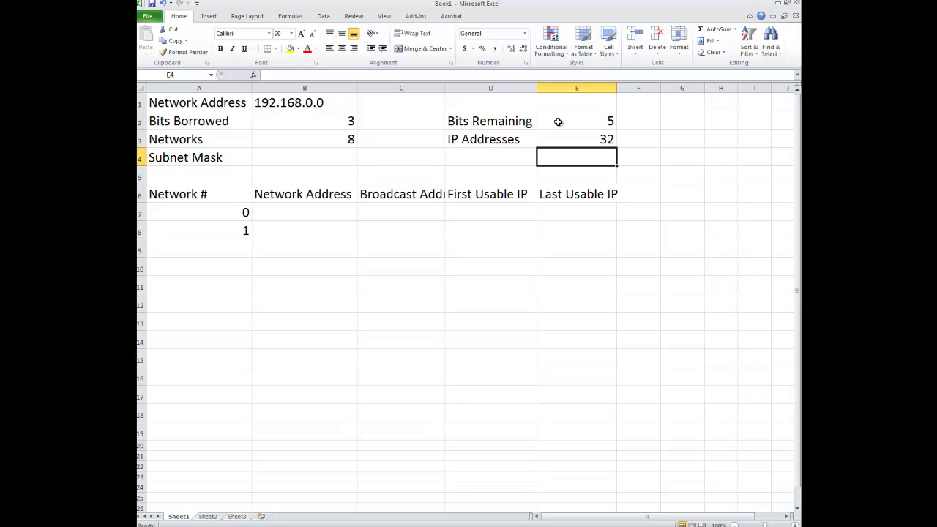
Test the formulas by setting Bits Borrowed in B2 to 5, and restore the value to 3
left_click(313, 120)
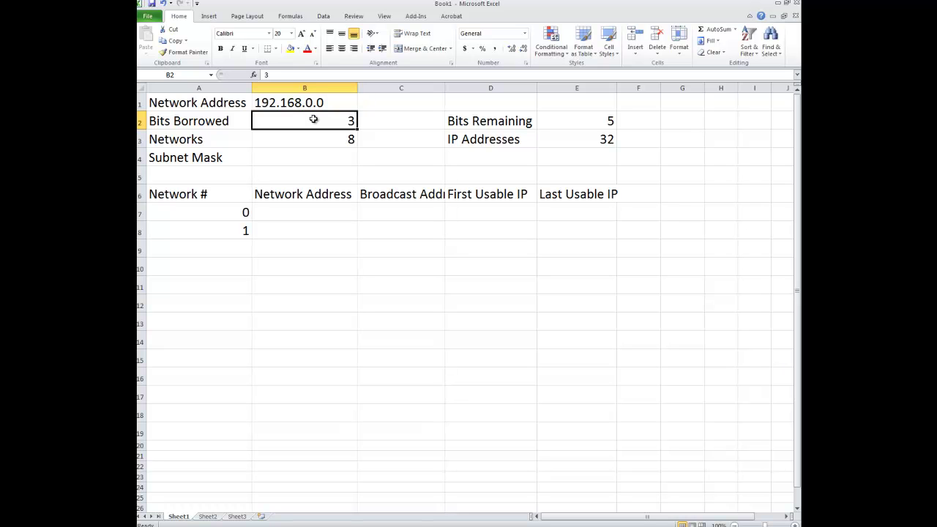
type("5")
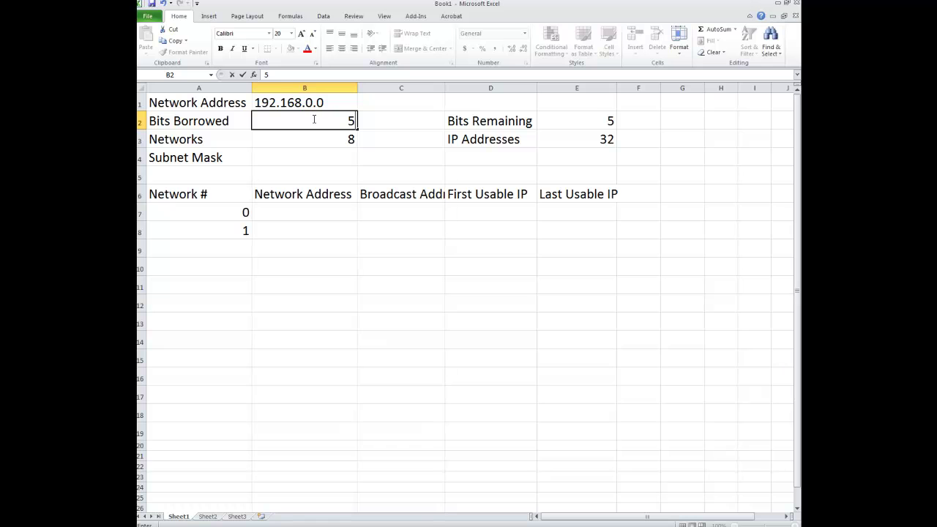
key("Return")
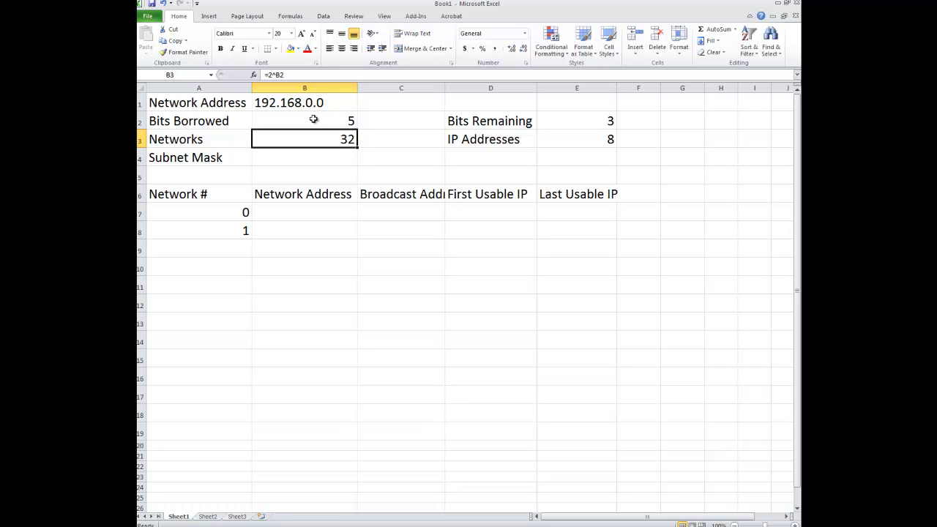
left_click(314, 119)
type("3")
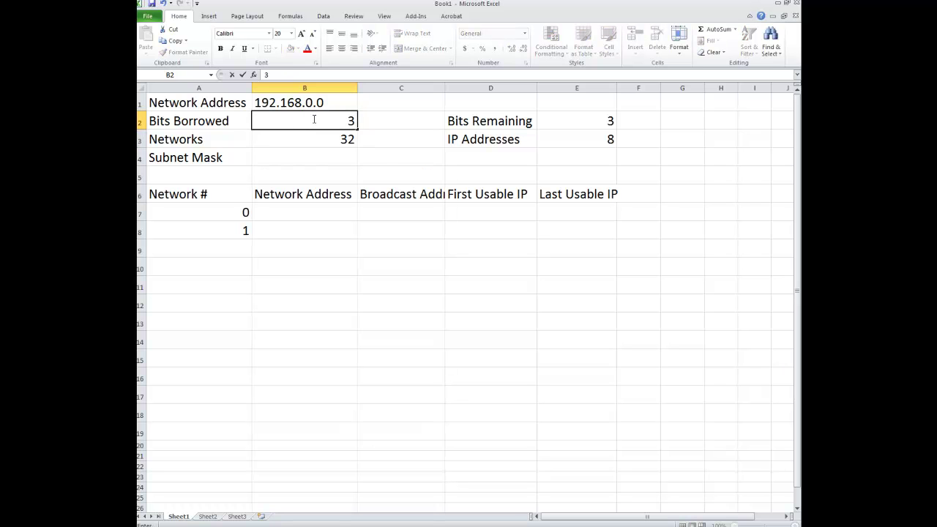
key("Return")
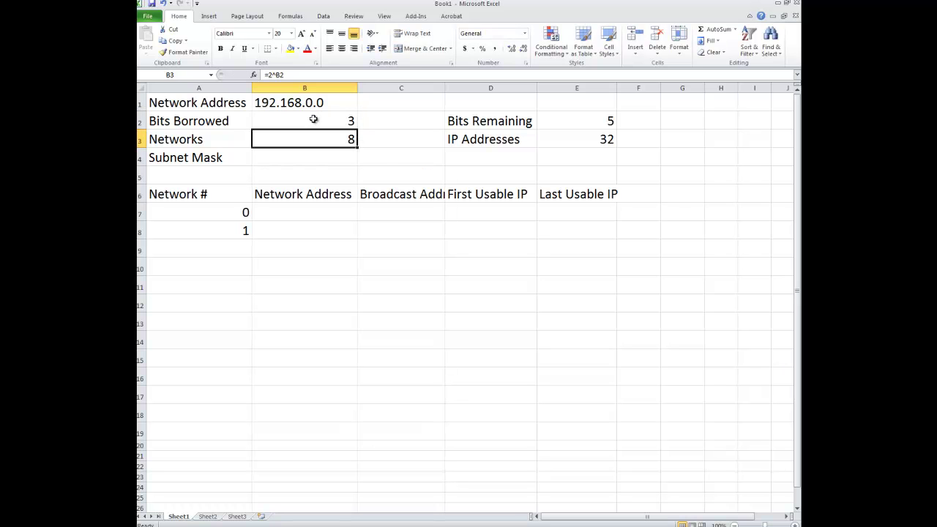
Enter 255.255.255.224 as the Subnet Mask in B4
left_click(331, 157)
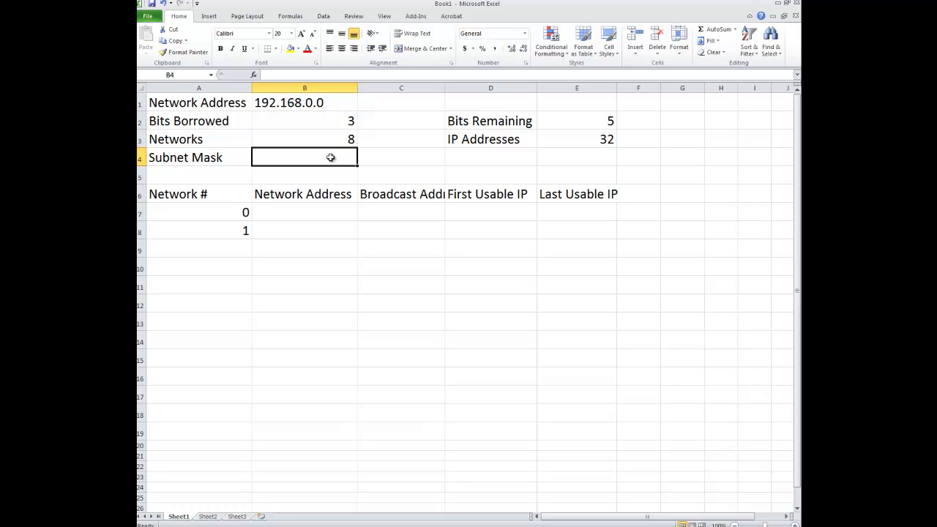
type("255.255.25")
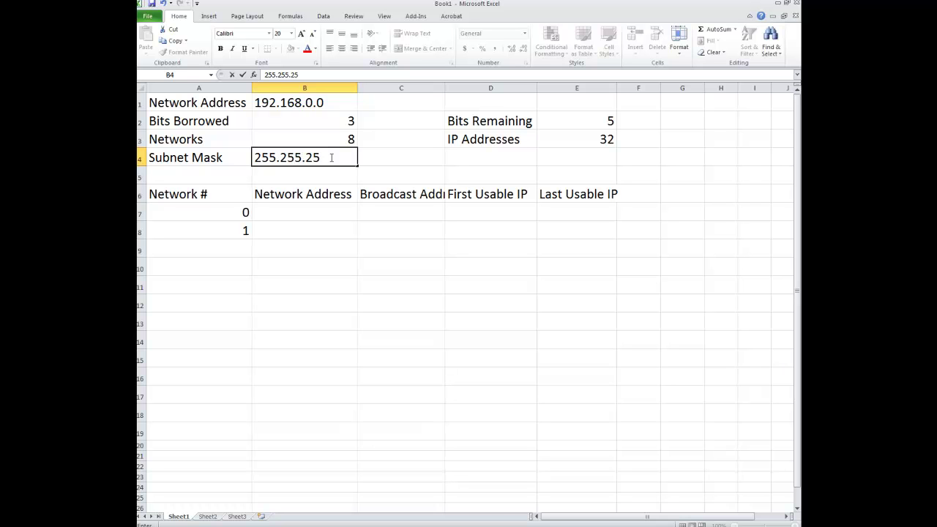
type("5.224")
key("Return")
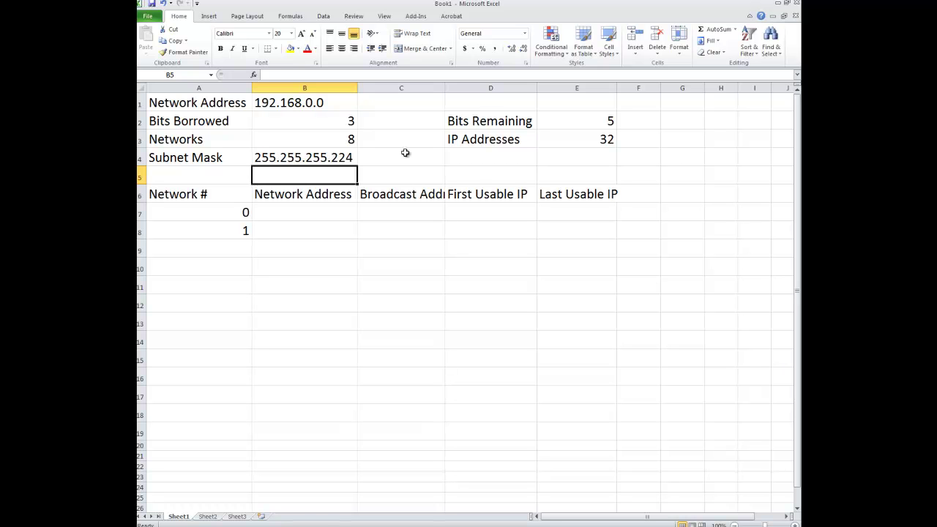
Extend the Network # series from A7:A8 down to A14 to number the networks 0 through 7
left_click(203, 213)
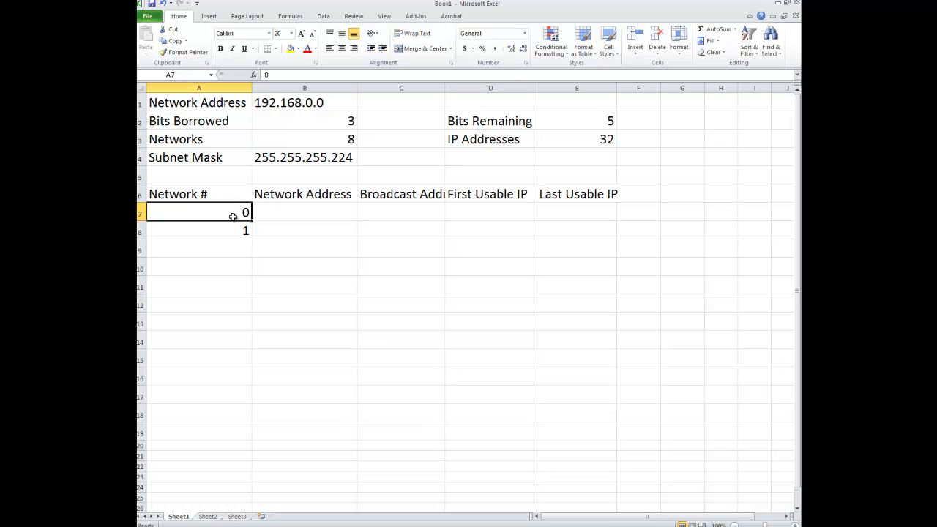
left_click_drag(234, 218, 232, 224)
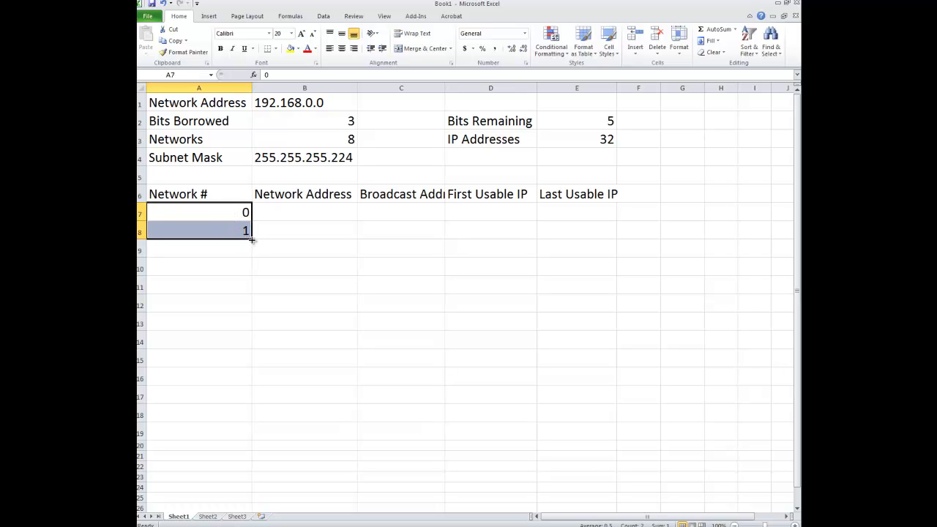
left_click_drag(251, 238, 250, 339)
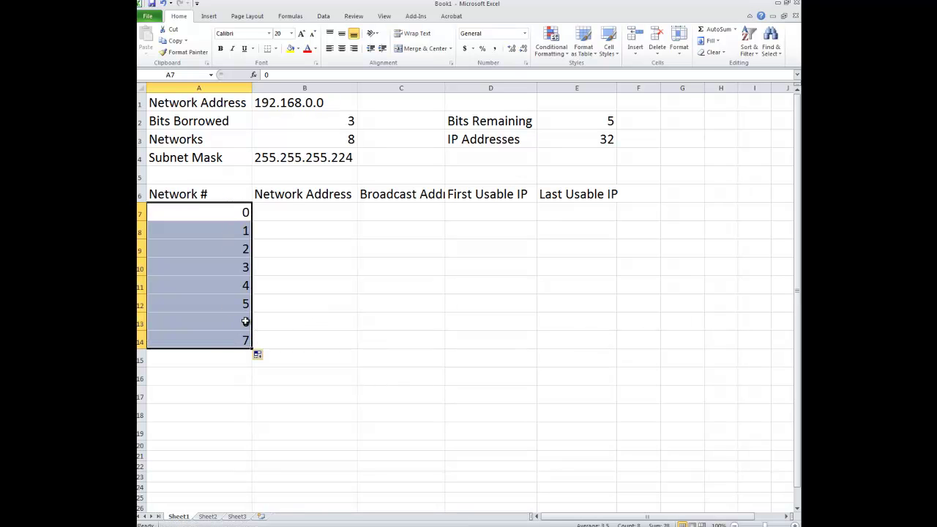
Calculate the first Network Address in B7 with =A7*$E$3, keeping the IP Addresses reference absolute
left_click(307, 213)
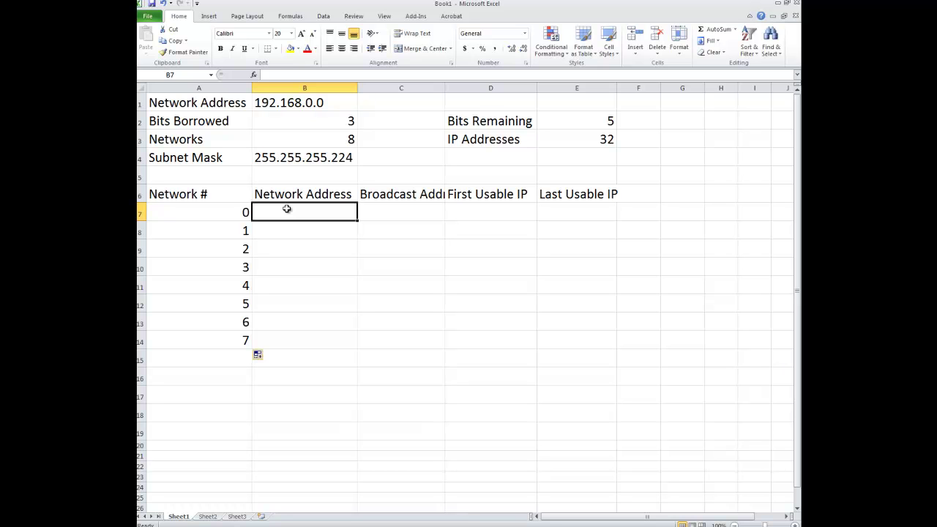
type("=")
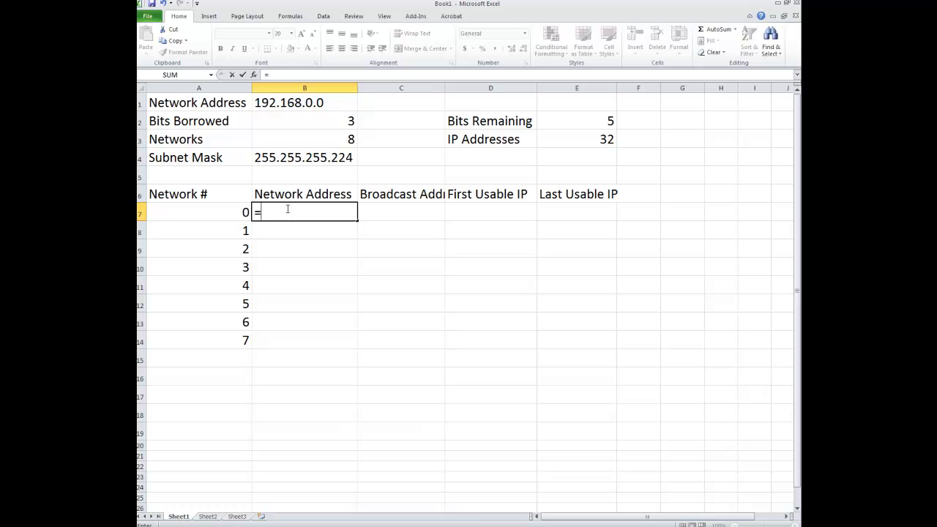
key("Left")
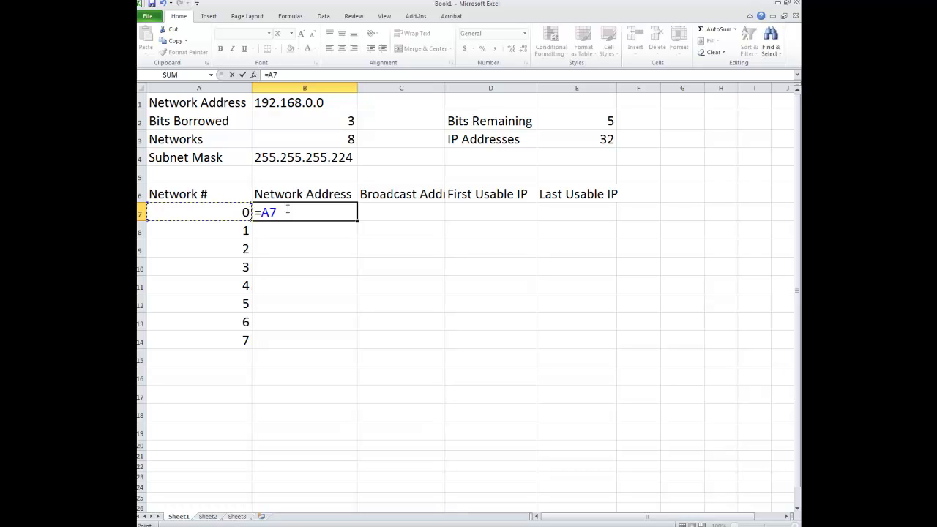
type("*")
left_click(575, 140)
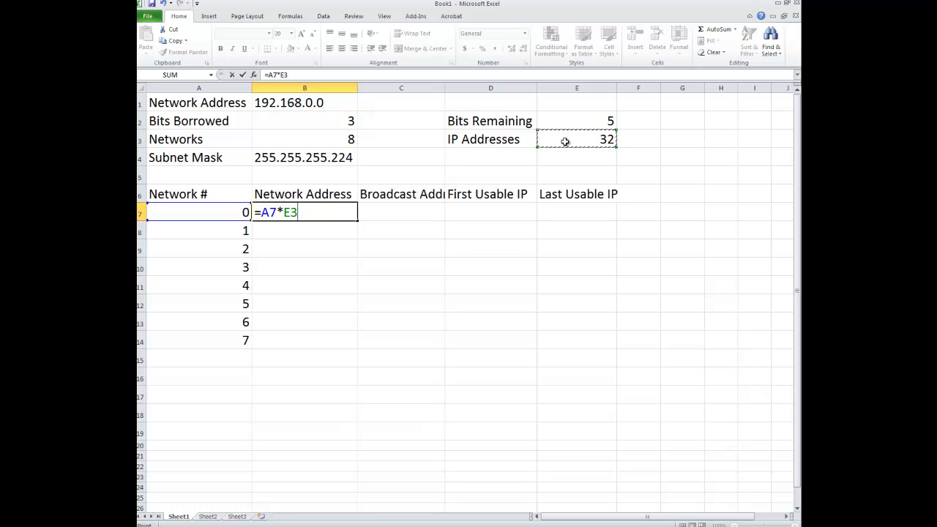
key("F4")
key("Return")
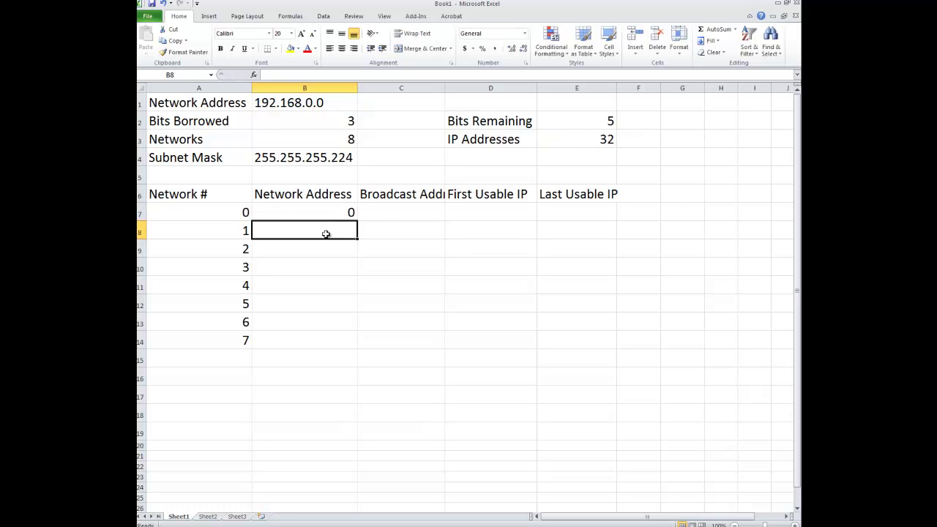
Calculate the first Broadcast Address in C7 with =B7+$E$3-1, keeping the IP Addresses reference absolute
left_click(379, 213)
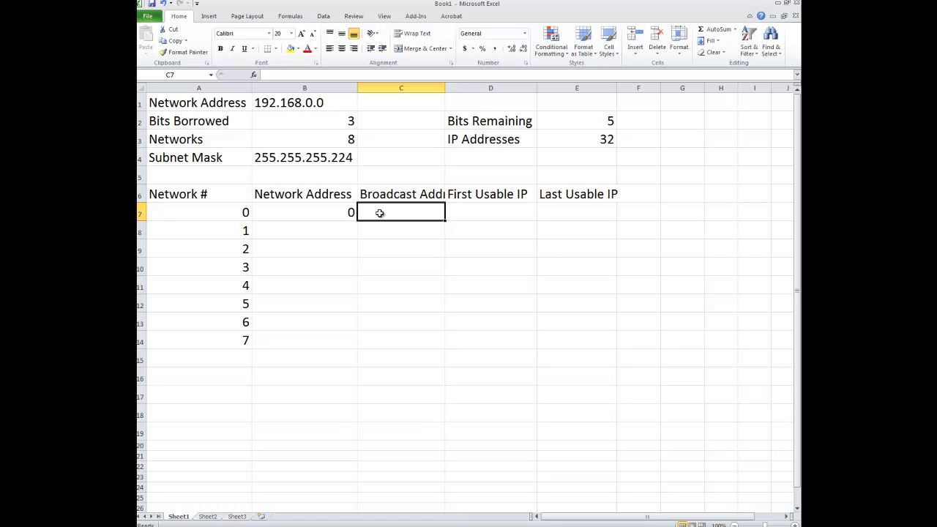
type("=")
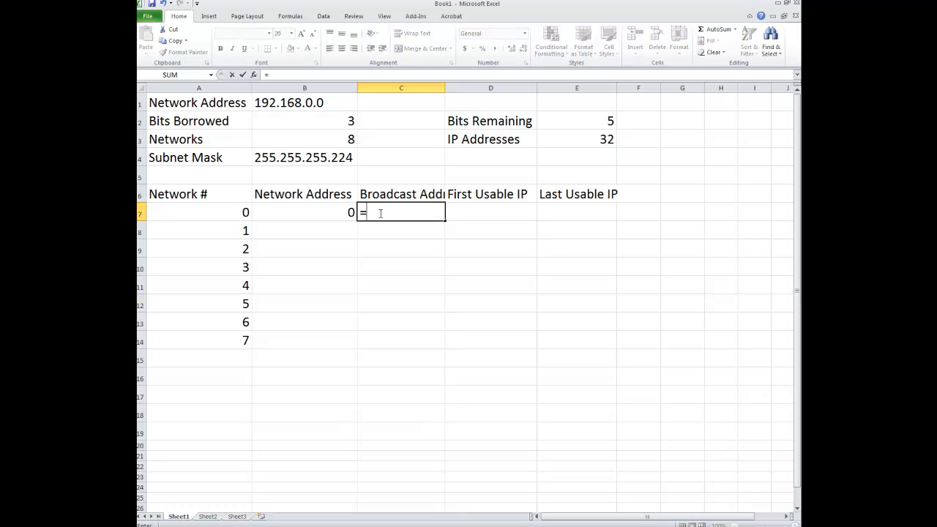
key("Left")
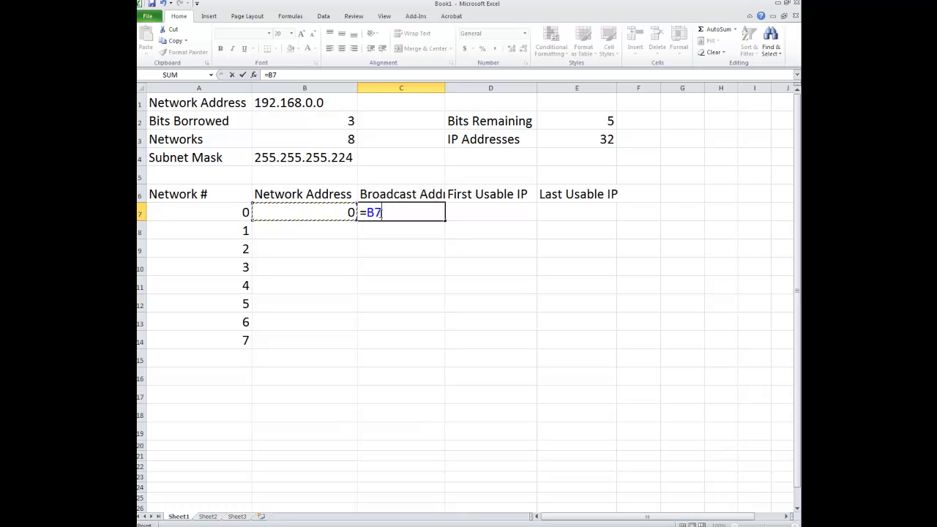
type("+")
left_click(579, 139)
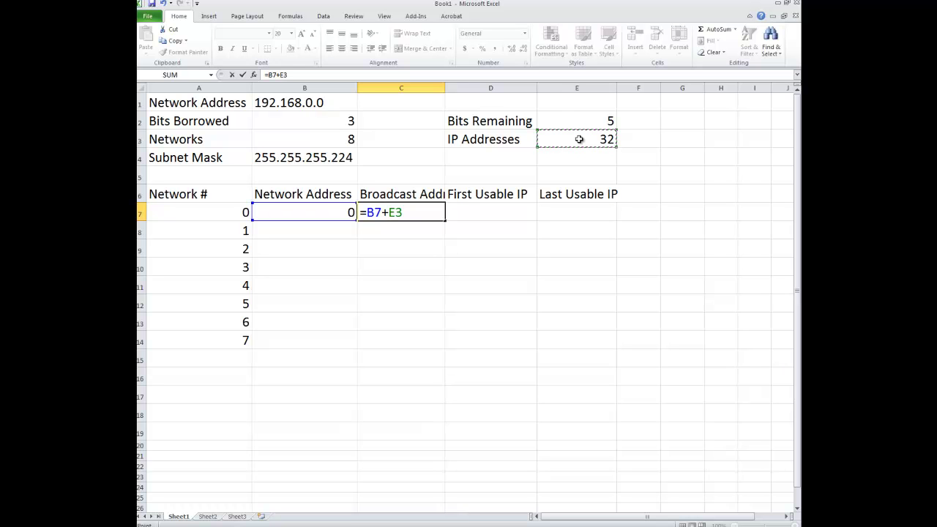
key("F4")
type("-1")
key("Return")
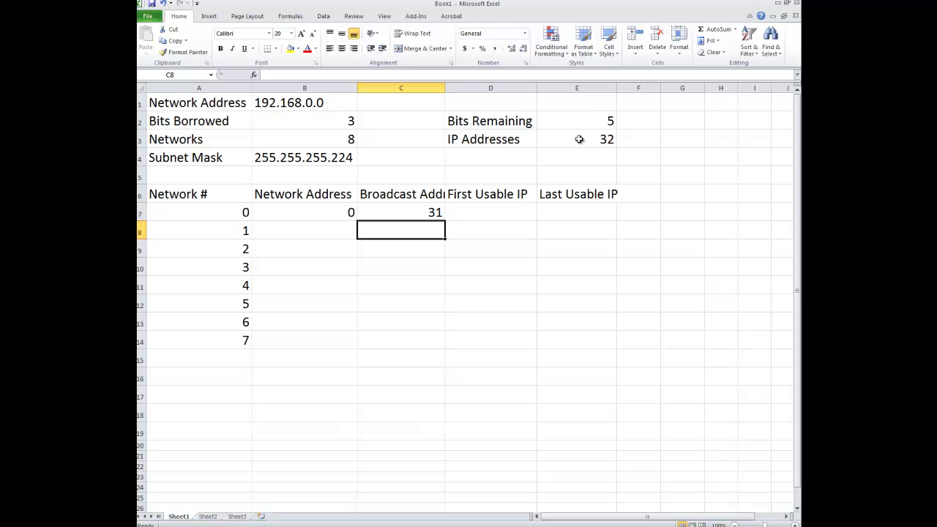
Calculate the First Usable IP for network 0 in D7 with =B7+1, one above its Network Address
left_click(482, 213)
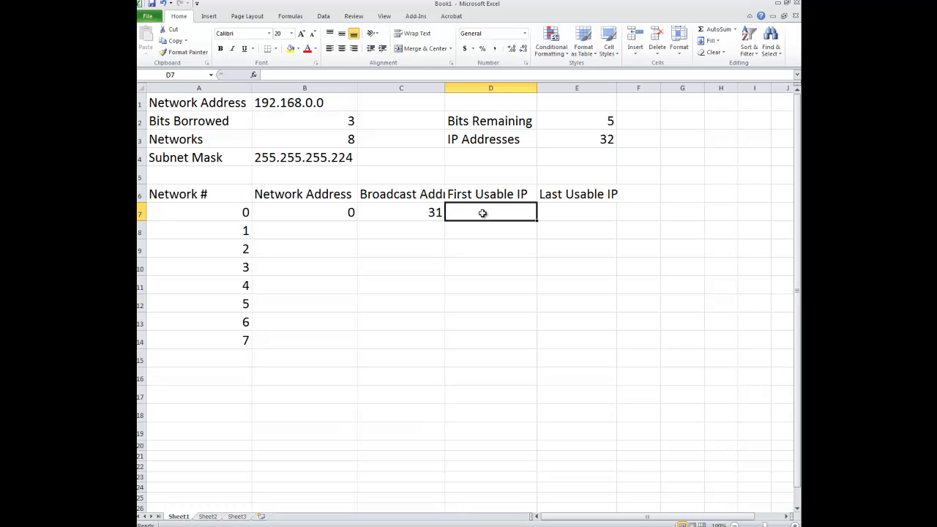
type("=")
key("Left")
key("Left")
type("+1")
key("Return")
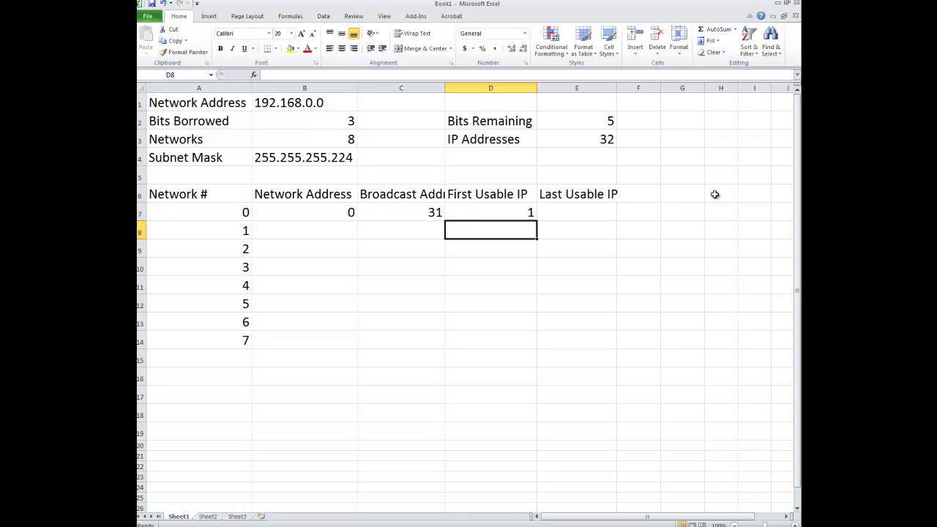
Calculate the Last Usable IP for network 0 in E7 with =C7-1, one below its Broadcast Address
left_click(575, 209)
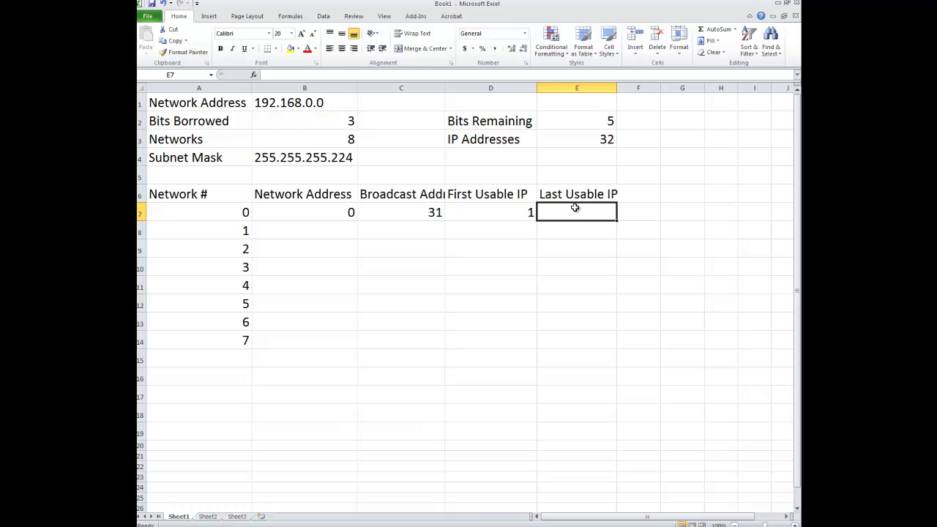
type("=4")
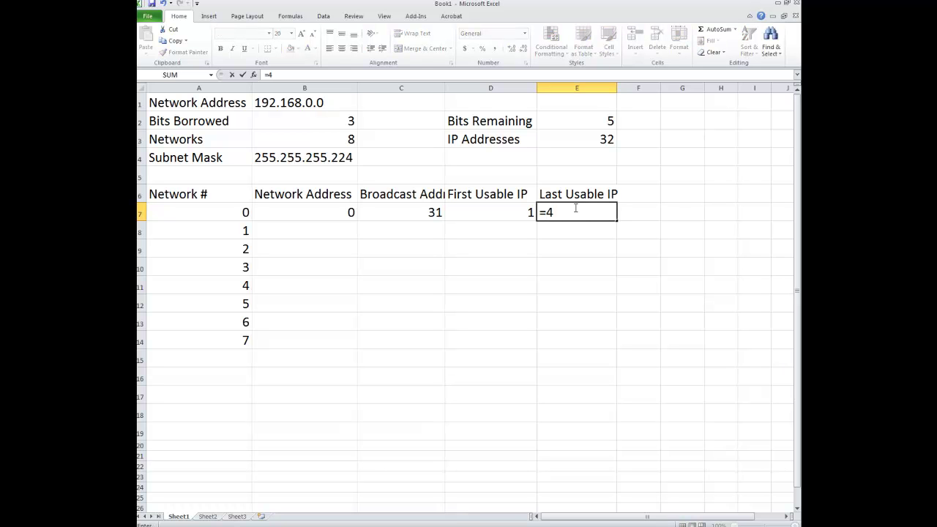
key("BackSpace")
key("Left")
key("Left")
type("-1")
key("Return")
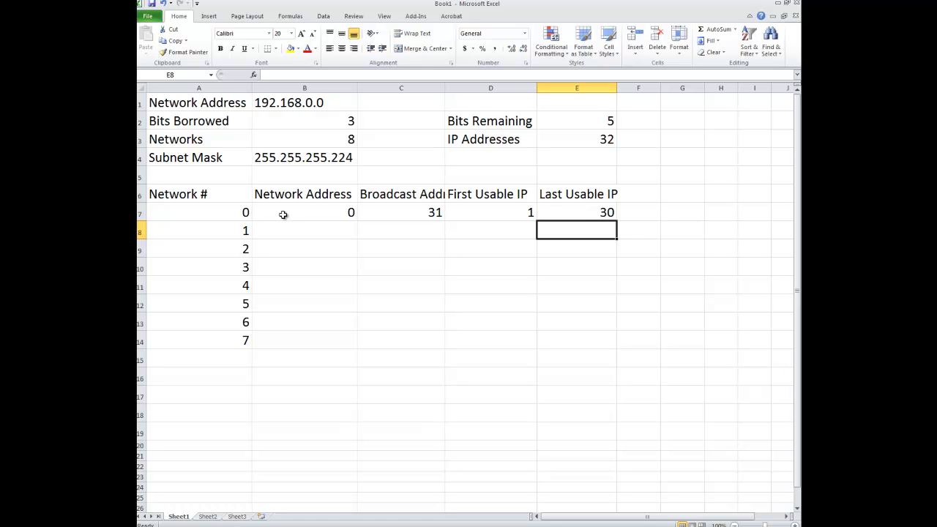
Fill the formulas in B7:E7 down through row 14 to cover networks 1 through 7
left_click_drag(283, 215, 605, 213)
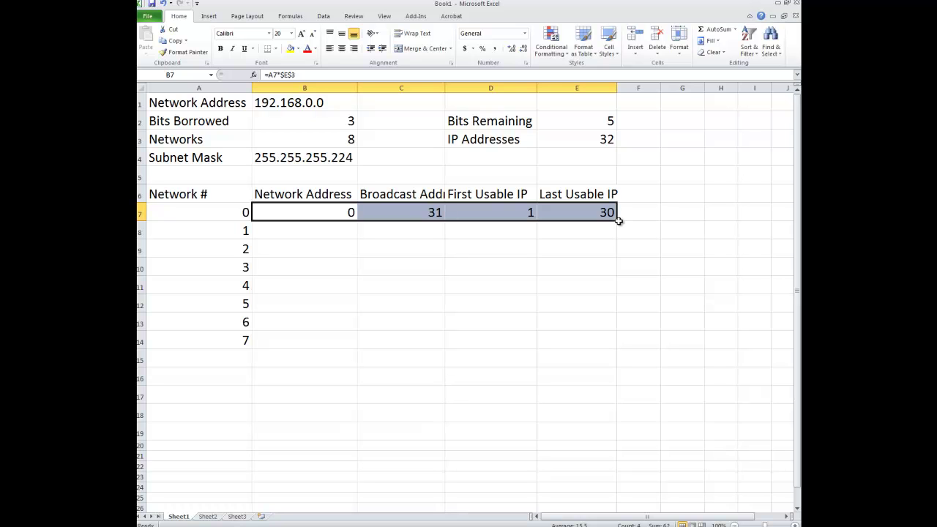
left_click_drag(618, 220, 620, 348)
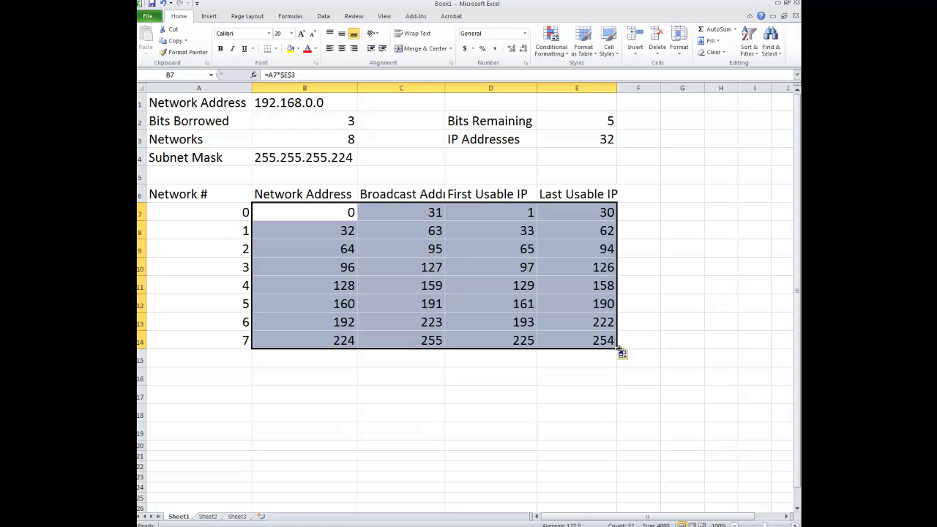
left_click(393, 382)
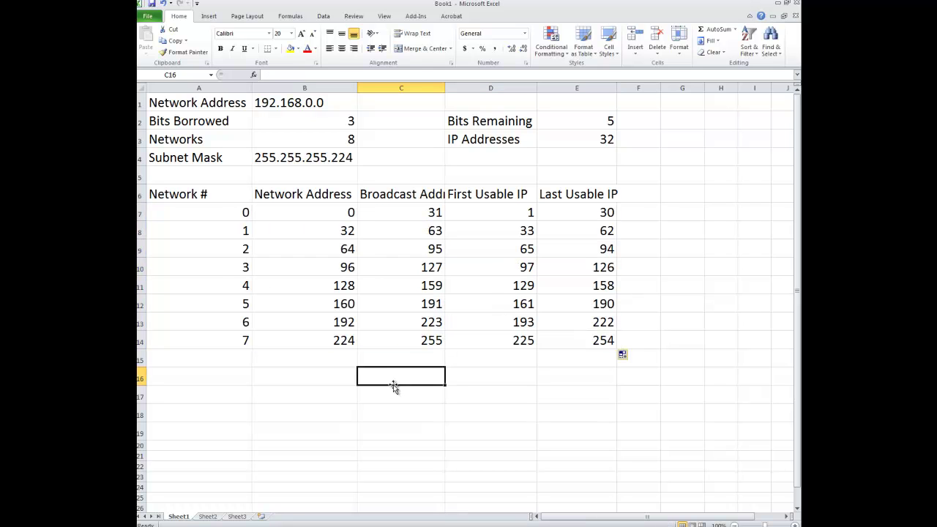